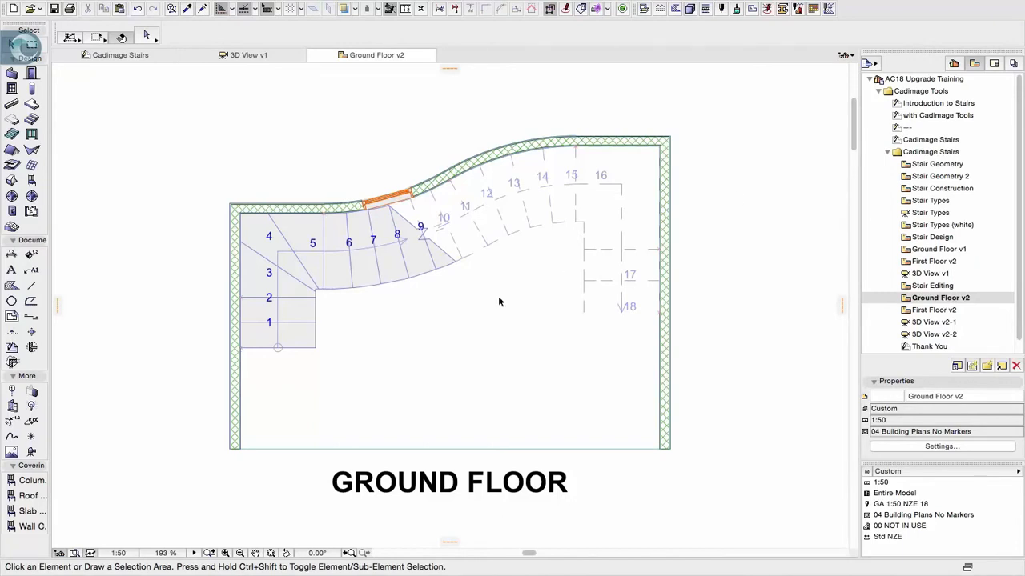
Look at the stair in 3D View v2-1, then return to the Ground Floor v2 plan
double_click(933, 322)
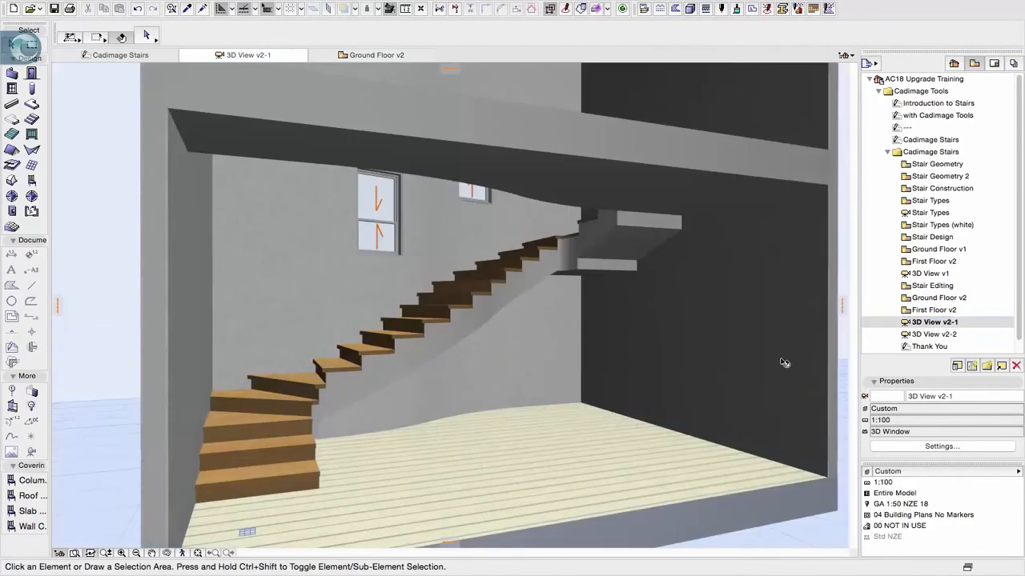
double_click(936, 297)
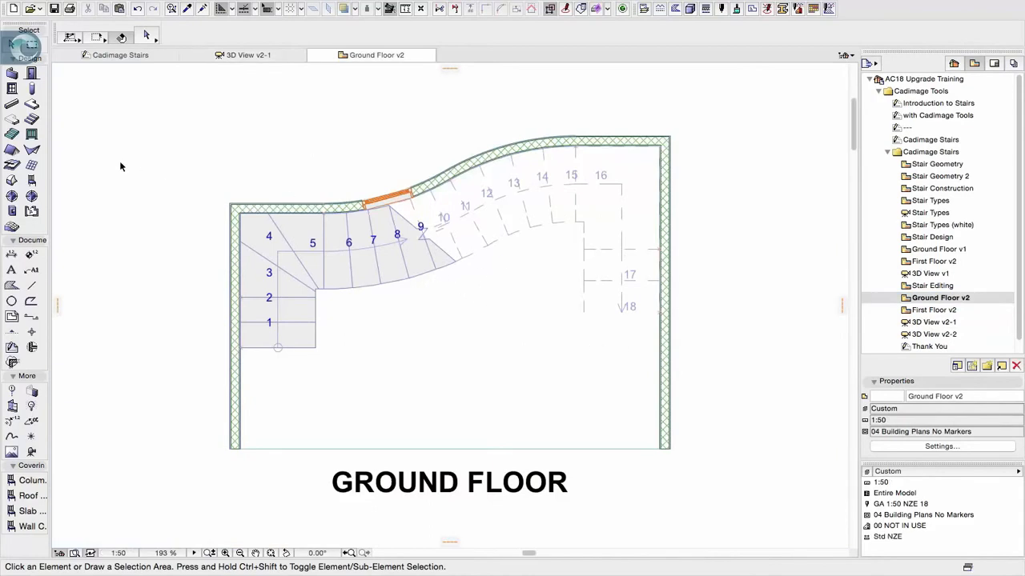
left_click(32, 135)
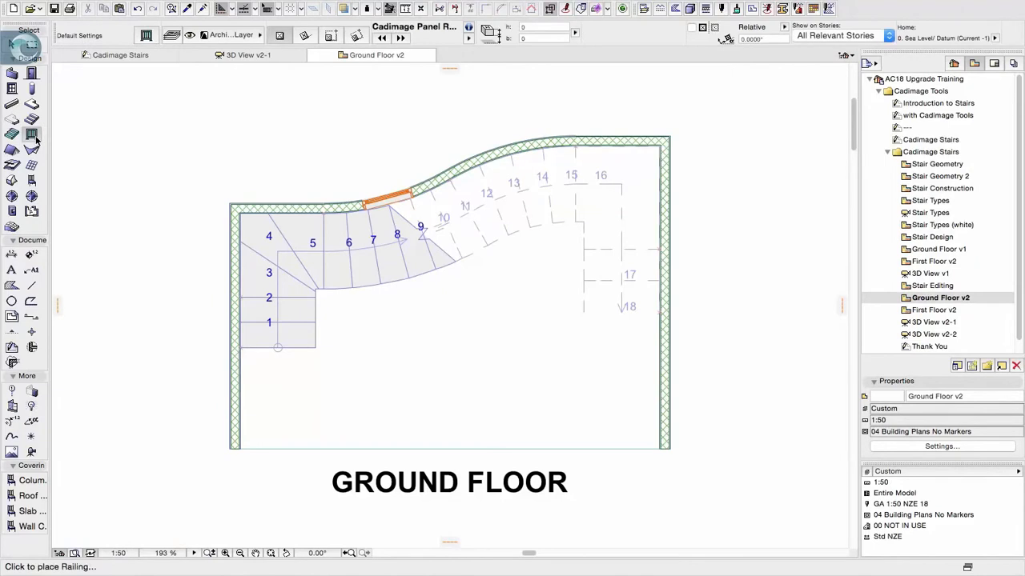
double_click(34, 136)
key("Escape")
Select the curved stair on the ground floor plan and start the Cadimage Place Railings command for it
left_click(486, 164, "shift")
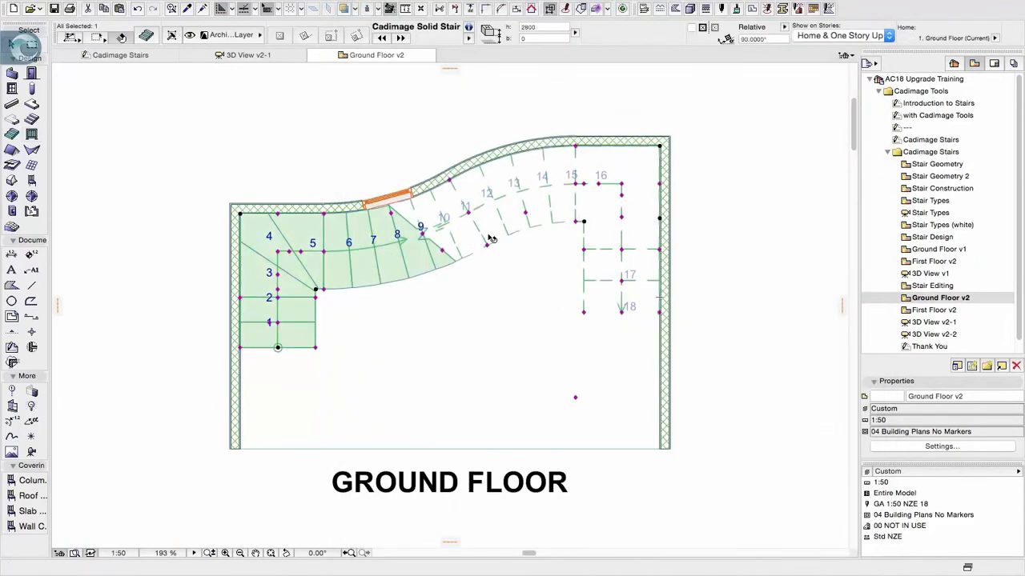
mouse_move(398, 5)
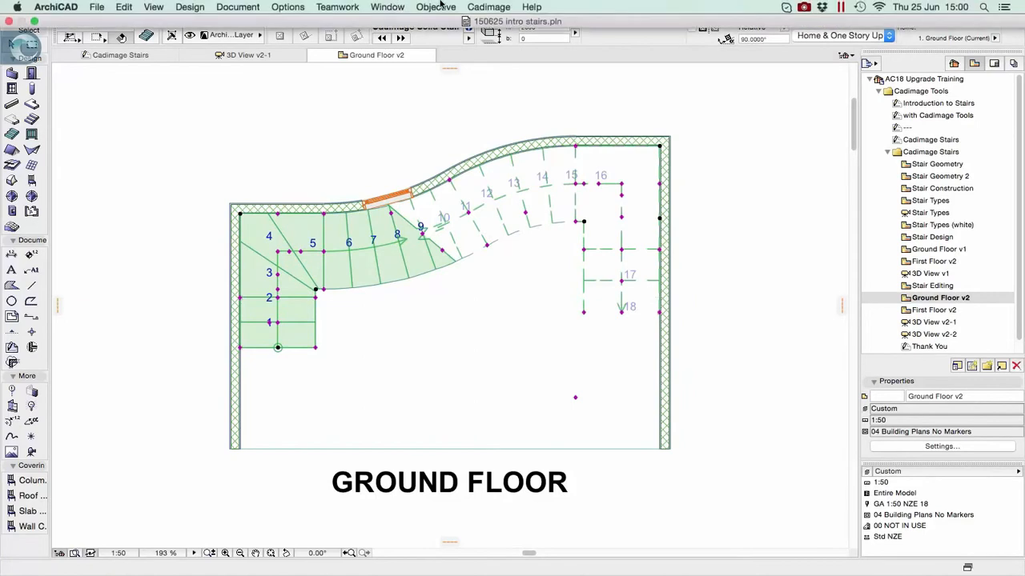
left_click(489, 6)
mouse_move(489, 34)
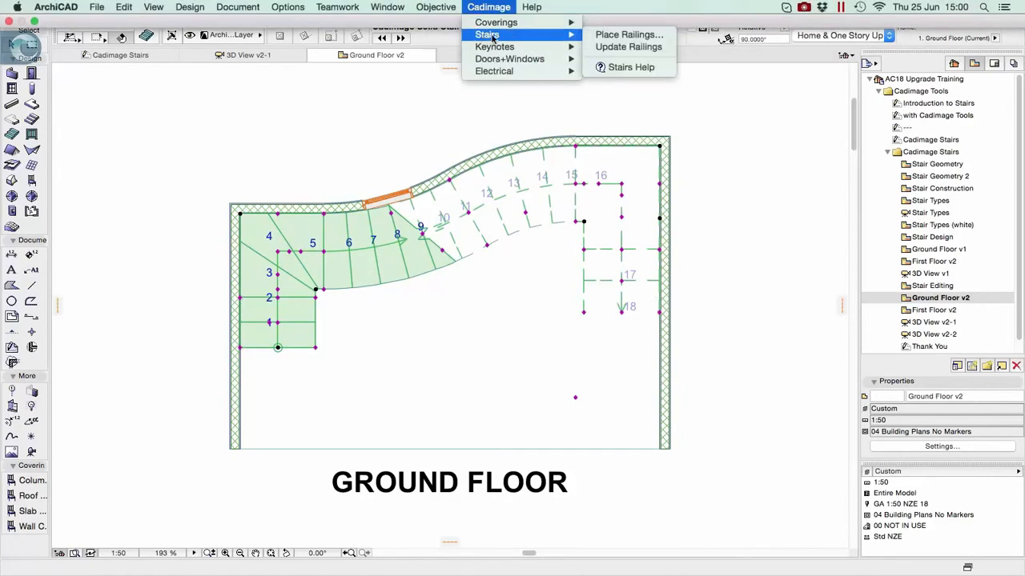
left_click(628, 35)
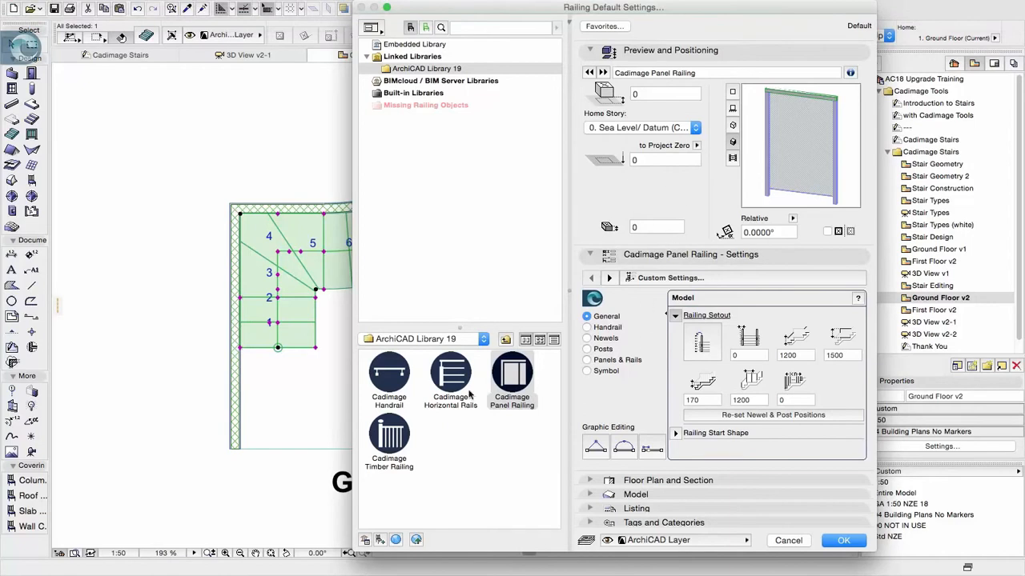
Compare the handrail, horizontal rails, panel and timber railing types and choose Cadimage Panel Railing
left_click(392, 373)
left_click(454, 377)
left_click(525, 374)
left_click(412, 431)
left_click(400, 385)
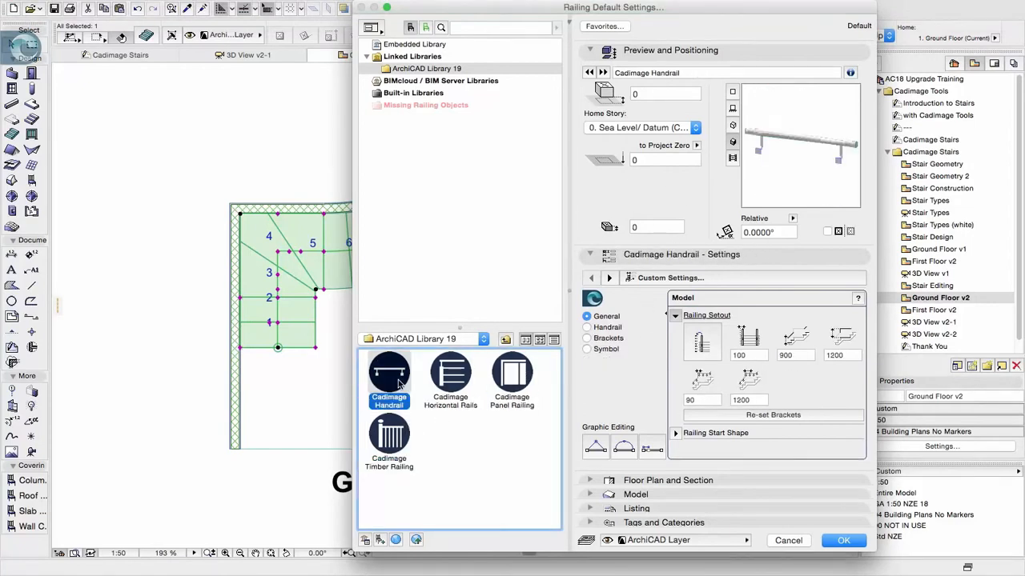
left_click(452, 381)
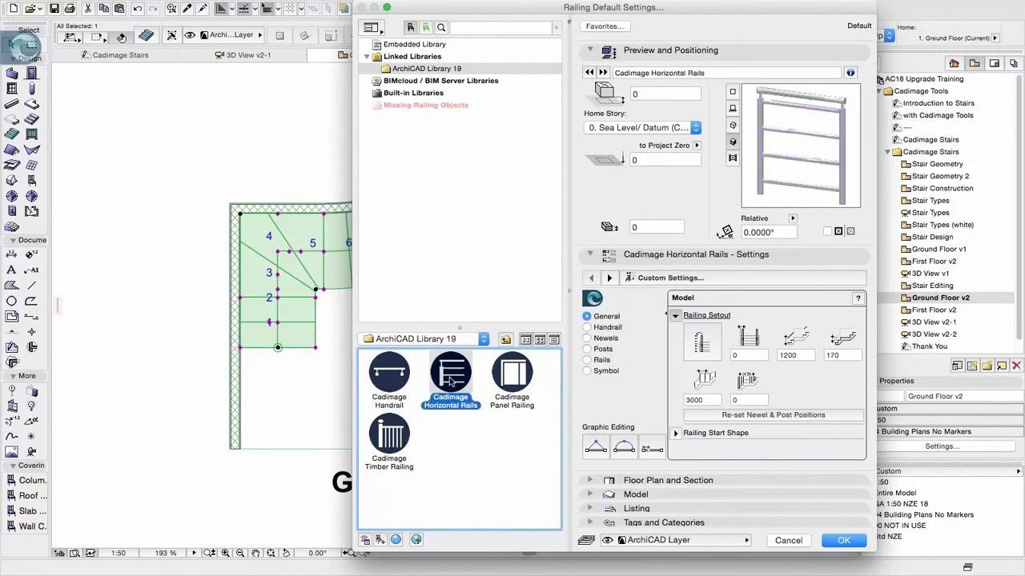
left_click(526, 378)
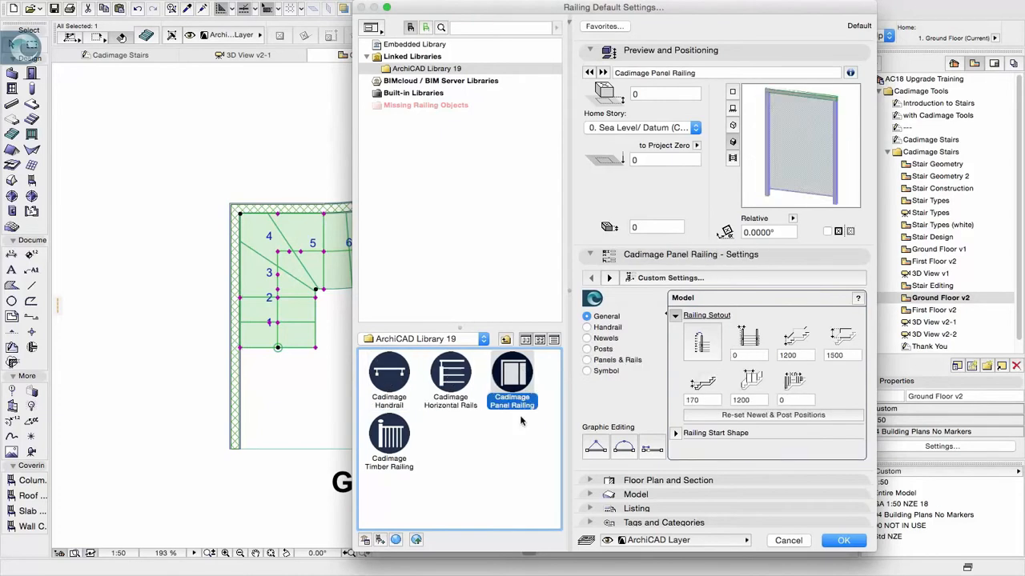
left_click(397, 430)
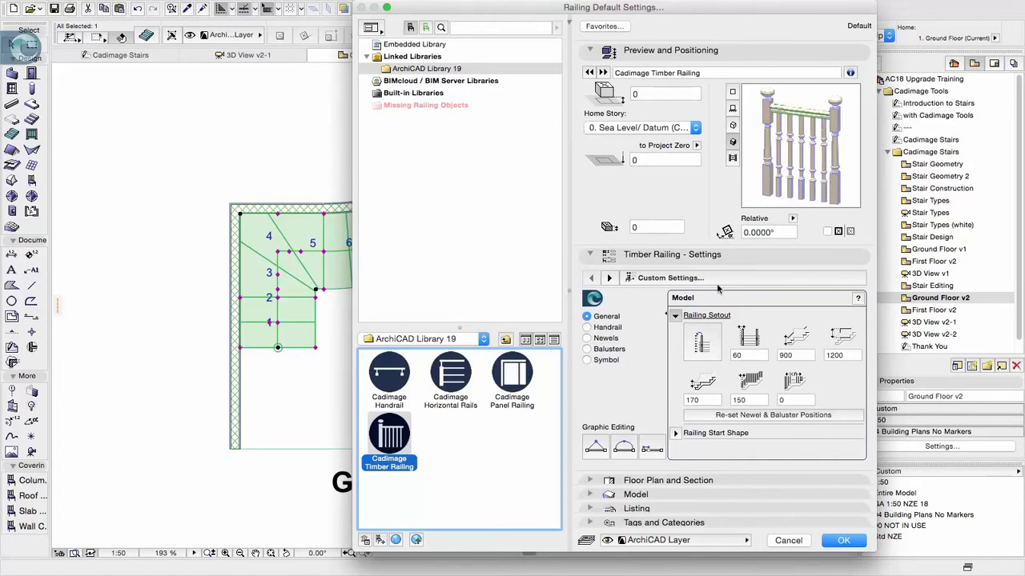
left_click(510, 390)
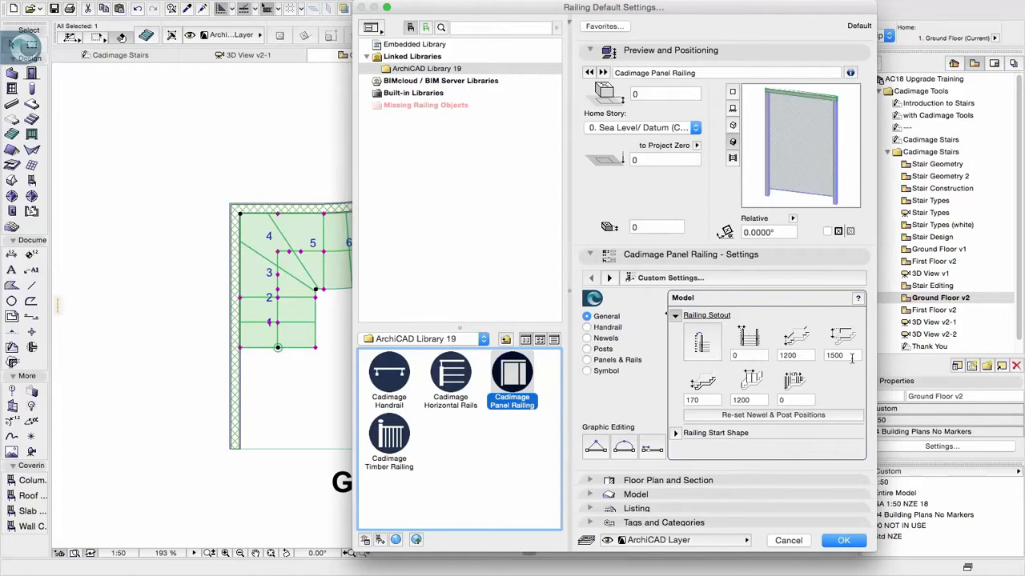
Set the panel railing's height to 1000 along the stair flight and 1200 on the level section
double_click(792, 354)
type("1")
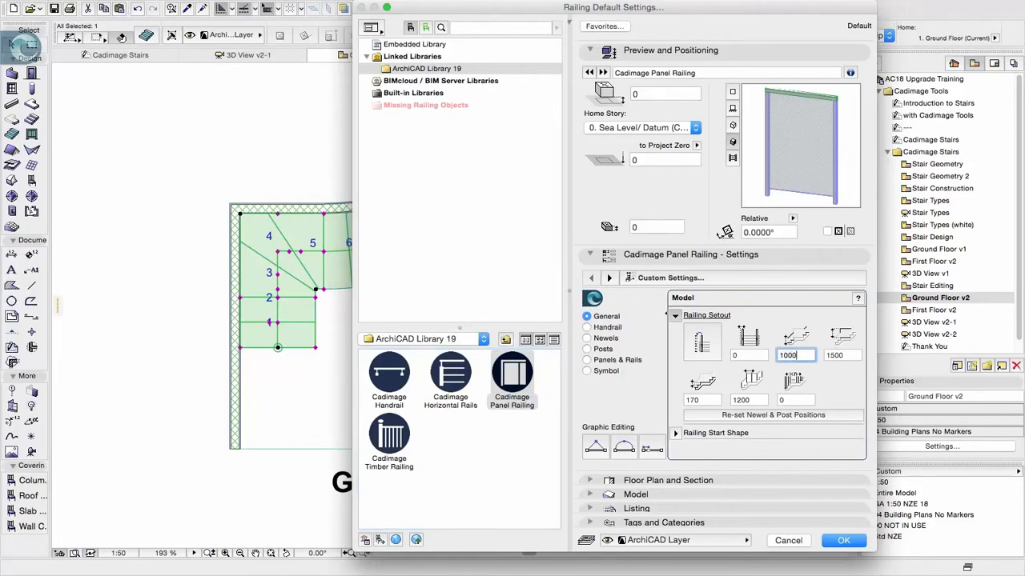
left_click(839, 356)
double_click(846, 355)
type("120")
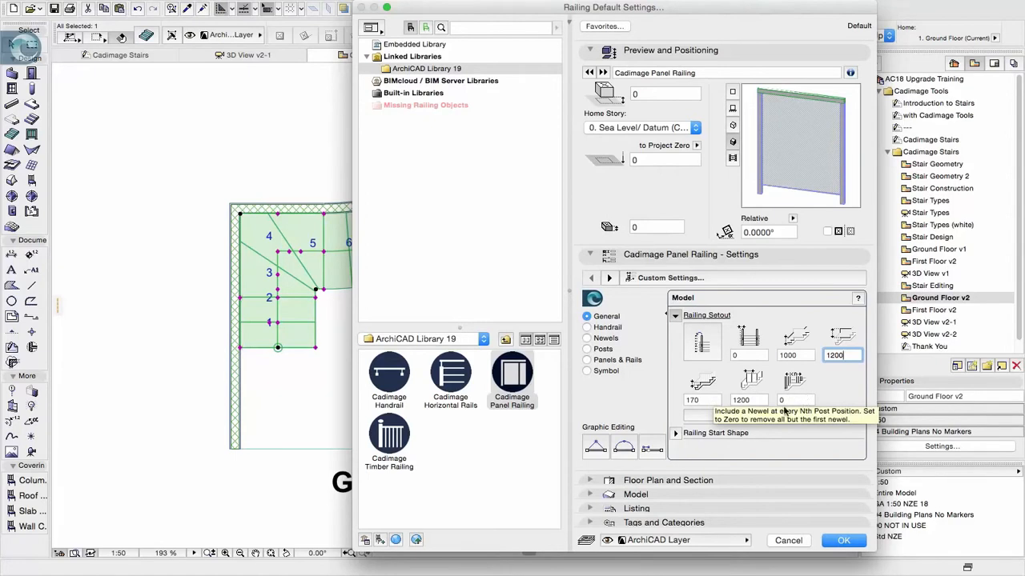
Check the shapes available for the railing start, keeping Straight Extension
left_click(675, 433)
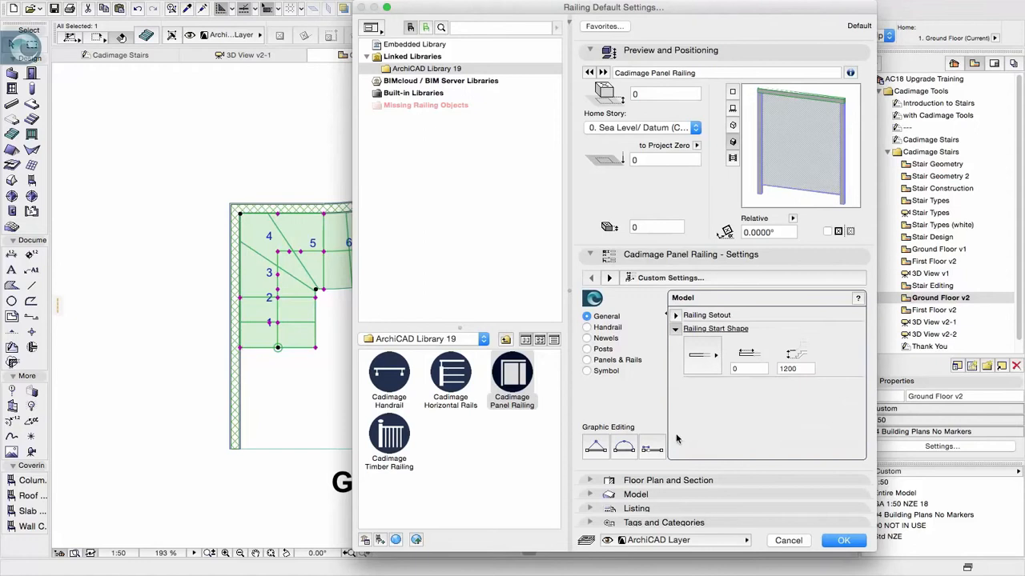
left_click(712, 358)
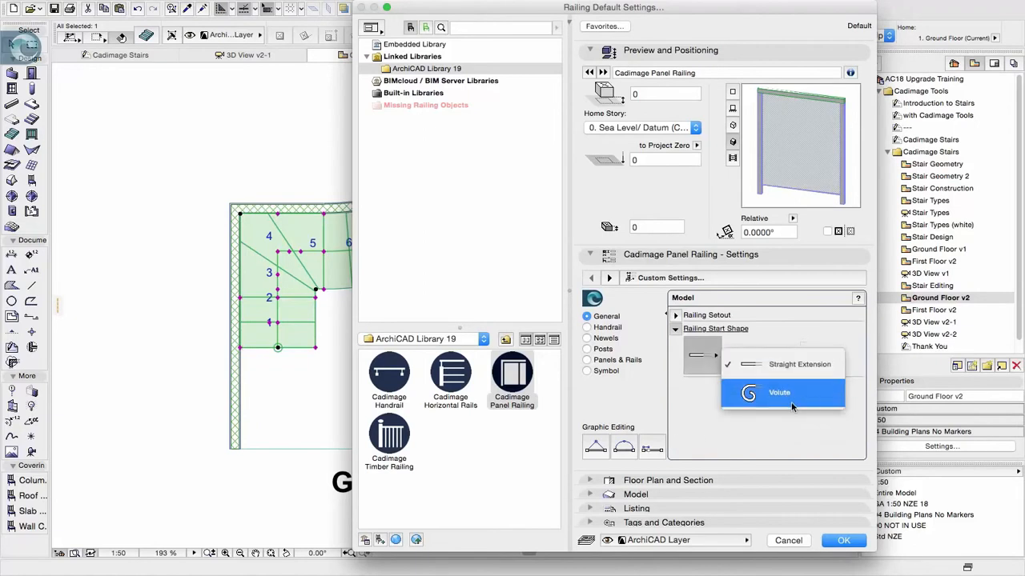
left_click(792, 430)
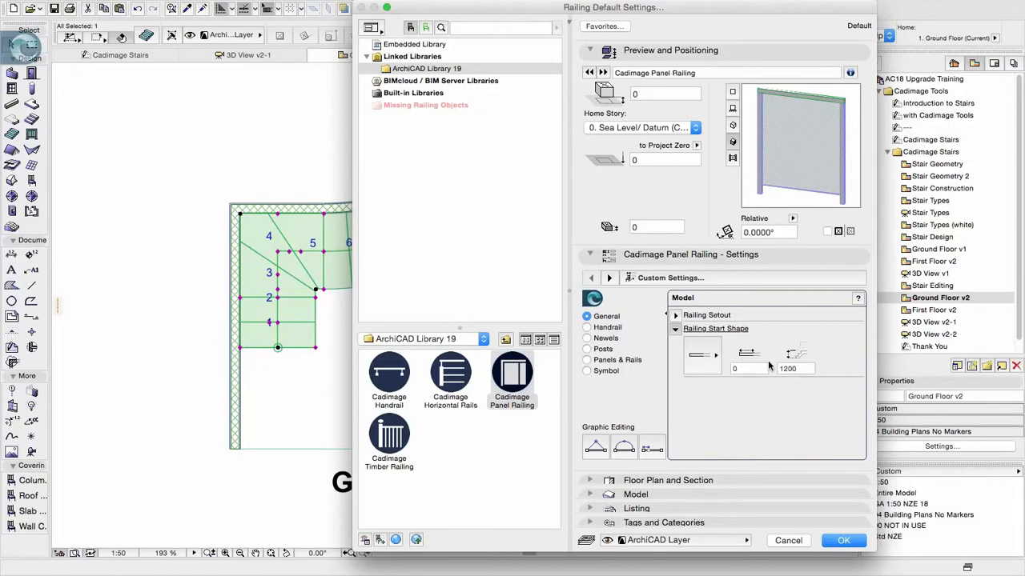
Give the handrail a Round/Elliptical profile and change the profile width
left_click(596, 328)
left_click(701, 344)
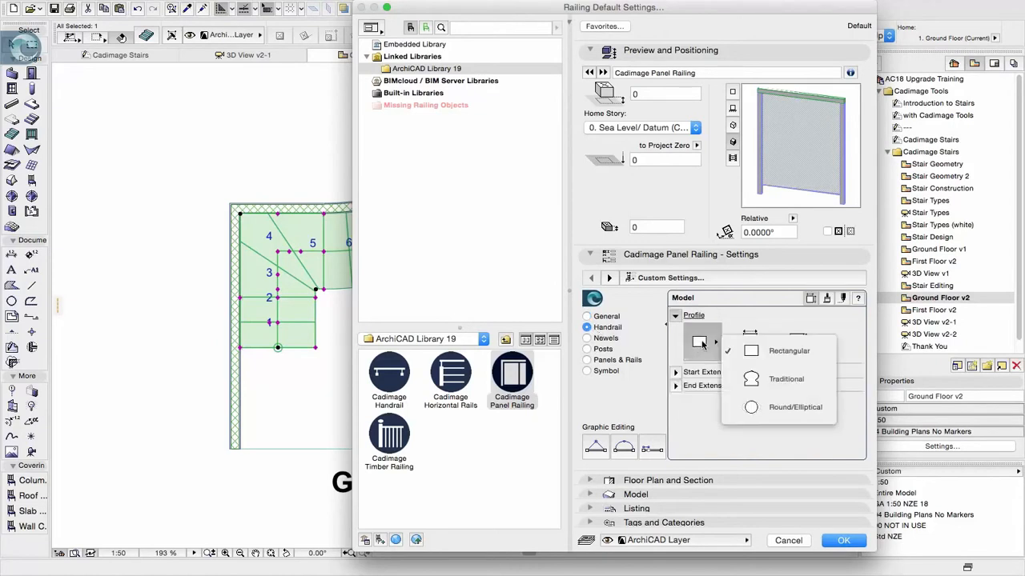
left_click(757, 382)
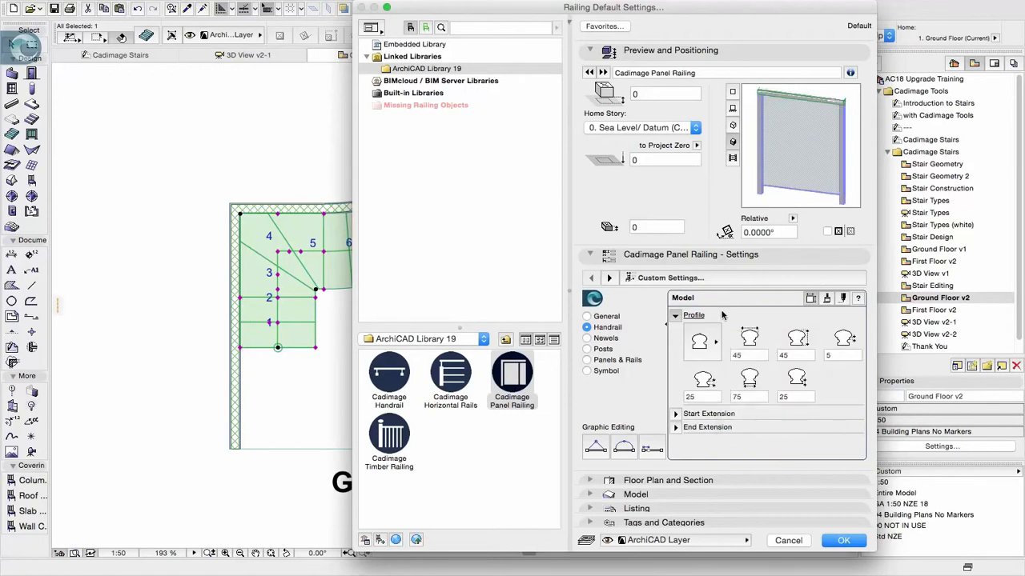
left_click(712, 343)
left_click(775, 400)
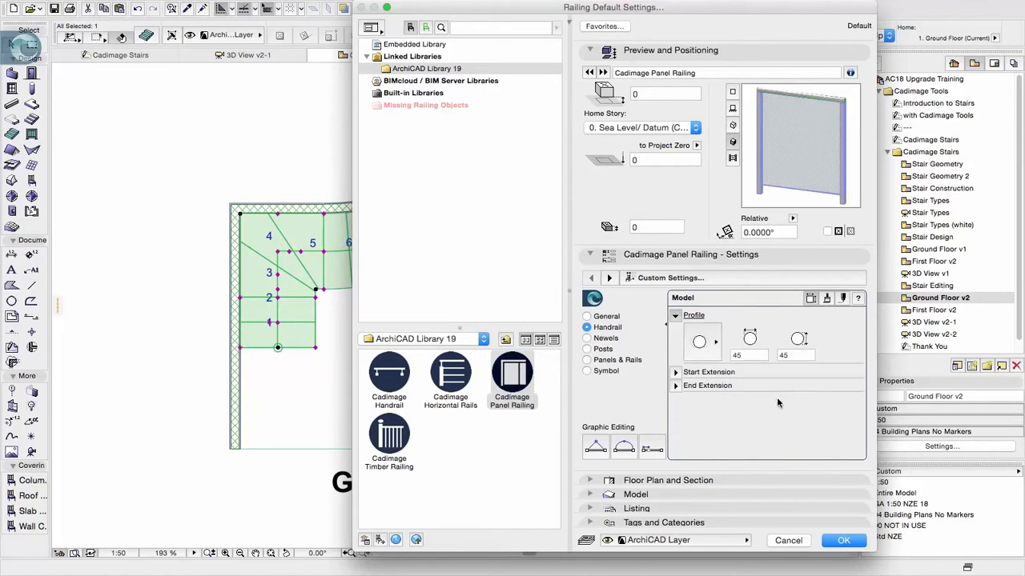
double_click(757, 356)
type("60")
key("Tab")
Set the handrail's start extension to Return to Wall and keep Cut Vertical for its end extension
left_click(677, 372)
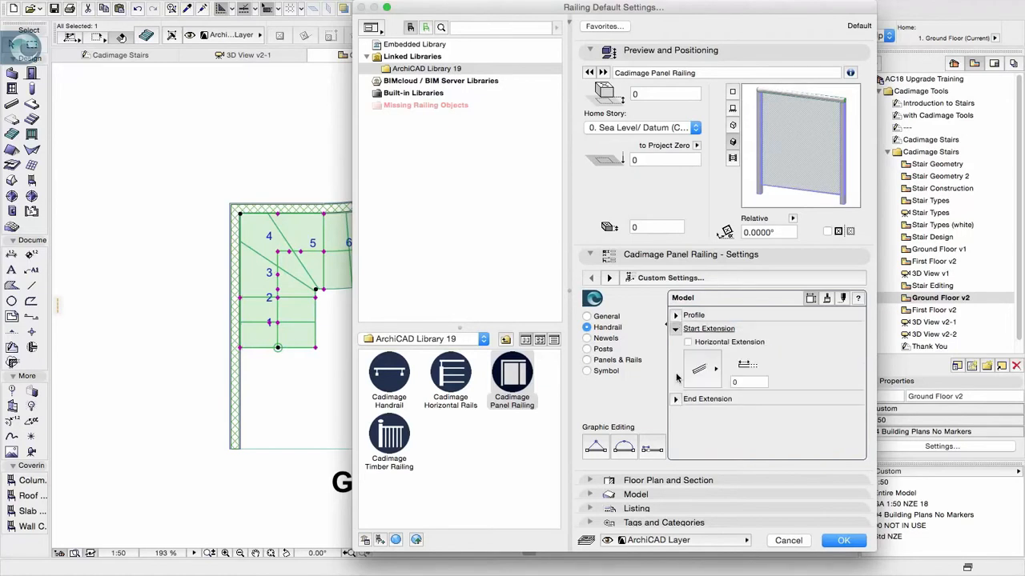
left_click(698, 369)
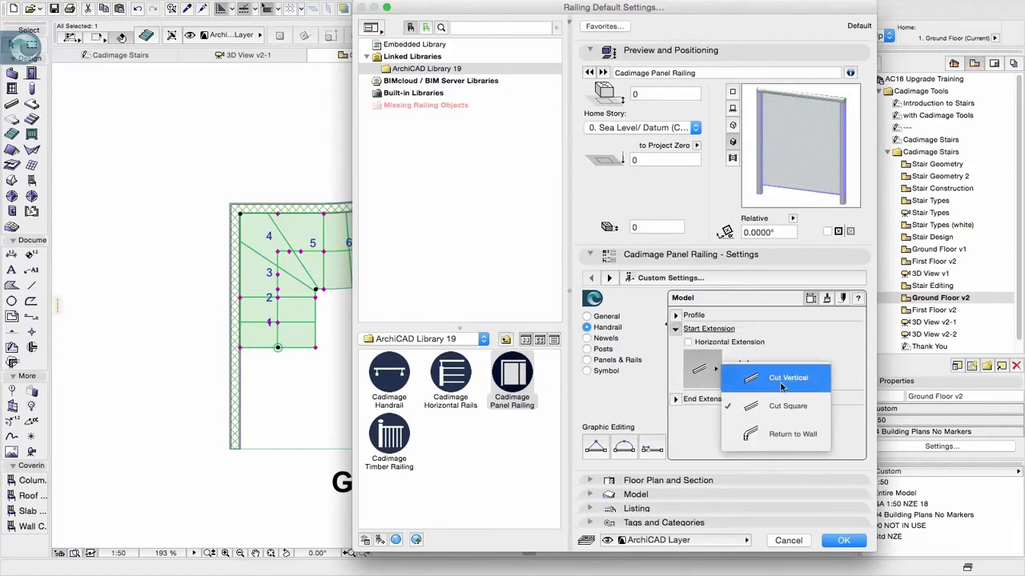
left_click(780, 437)
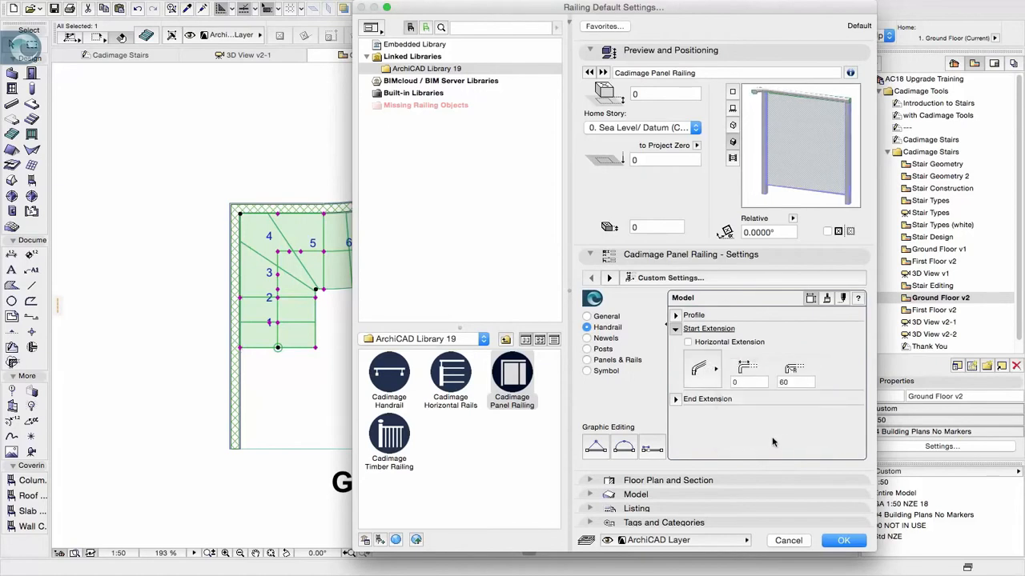
left_click(677, 398)
left_click(717, 386)
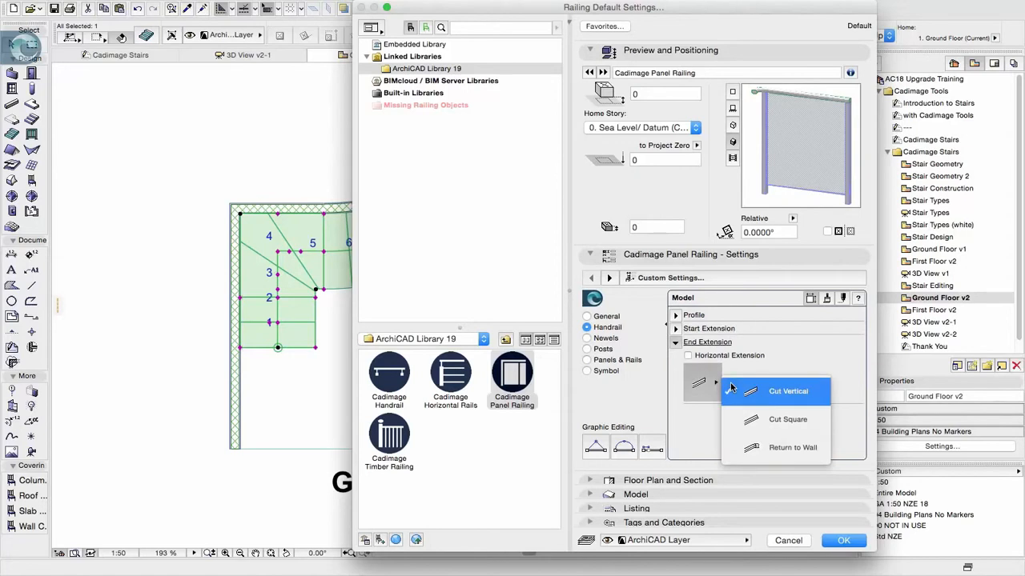
left_click(698, 436)
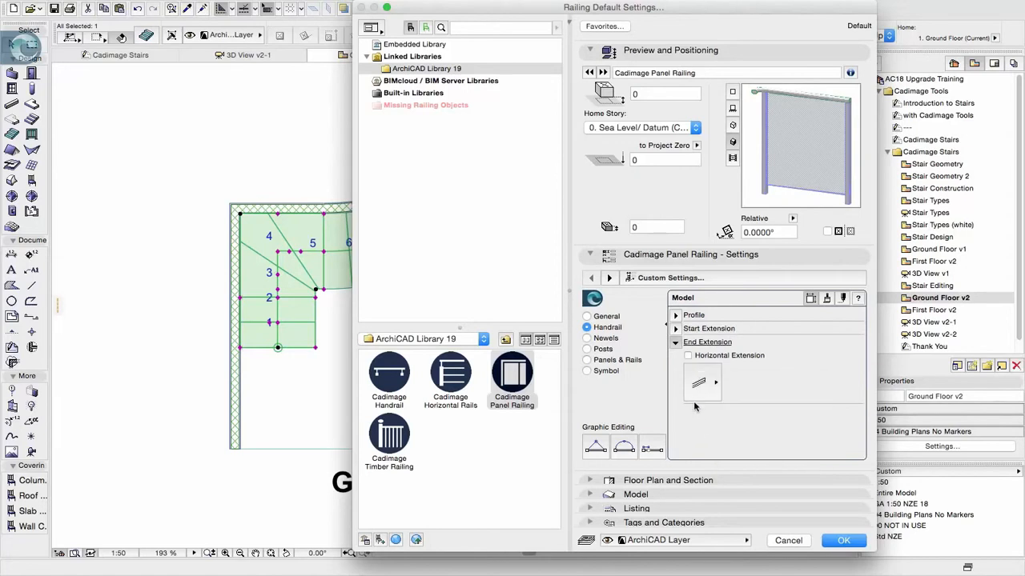
Review the newel and post settings, keeping the Simple Post shape and the base attached to a rail
left_click(606, 338)
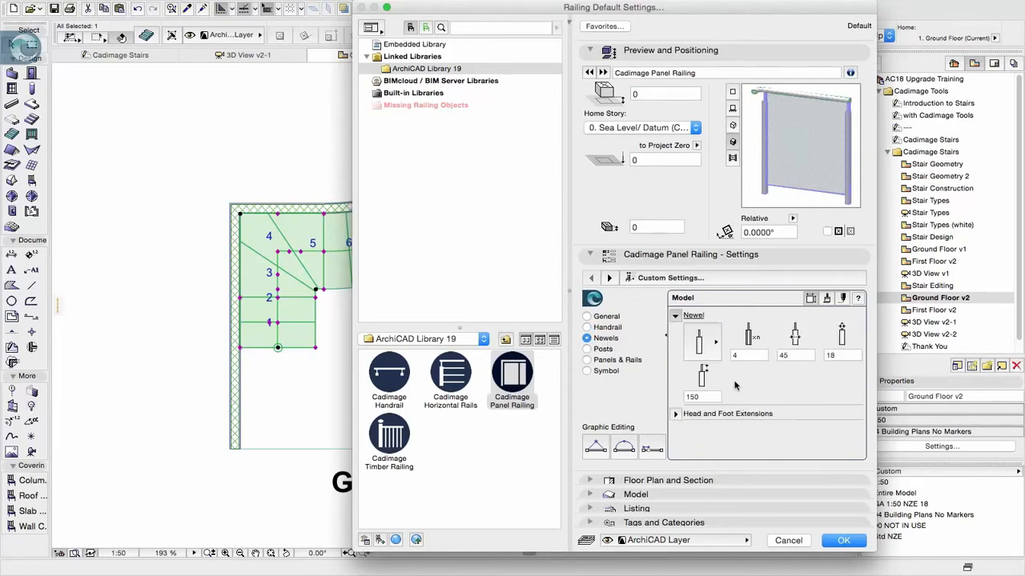
left_click(593, 350)
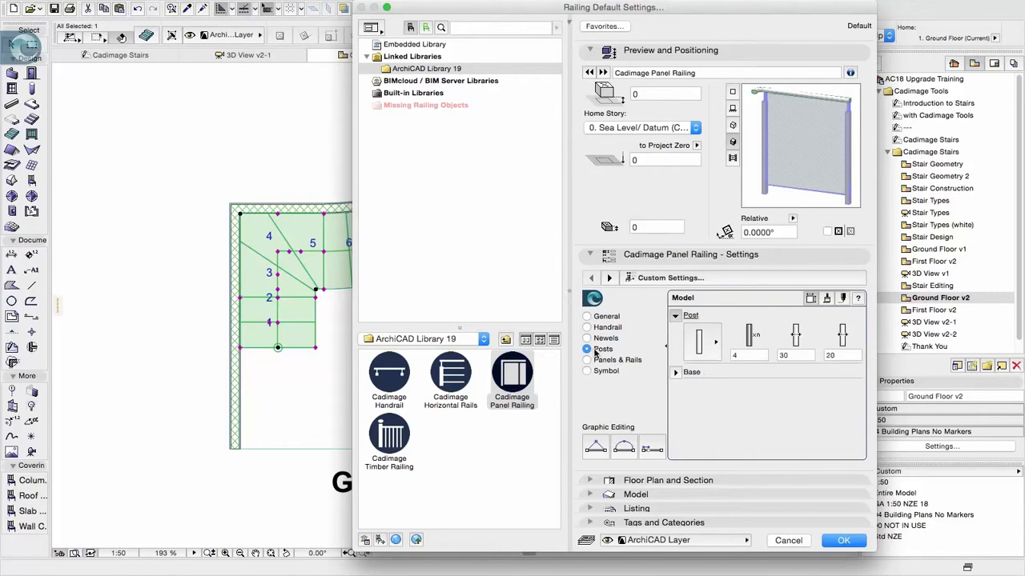
left_click(707, 349)
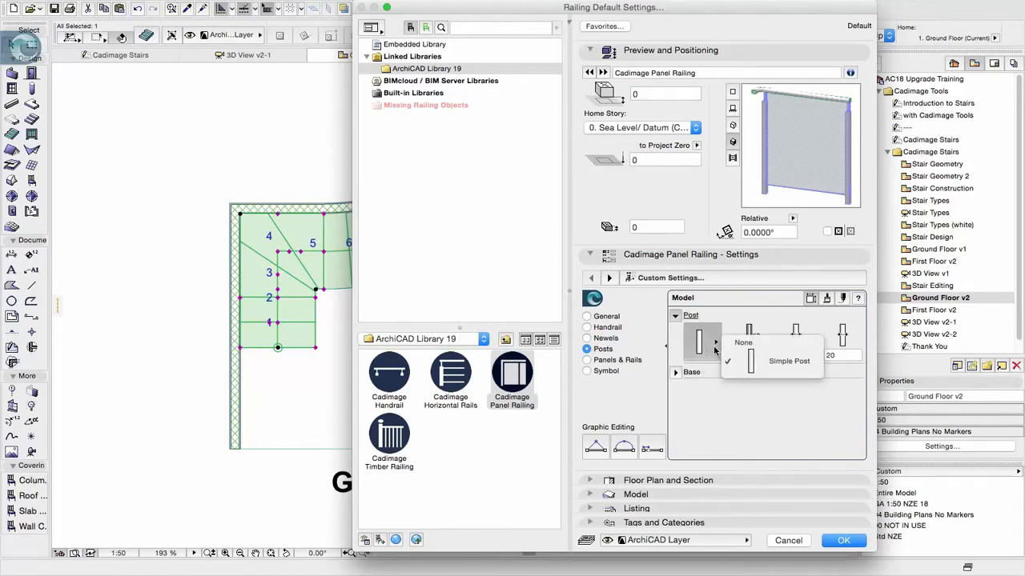
left_click(791, 363)
left_click(744, 356)
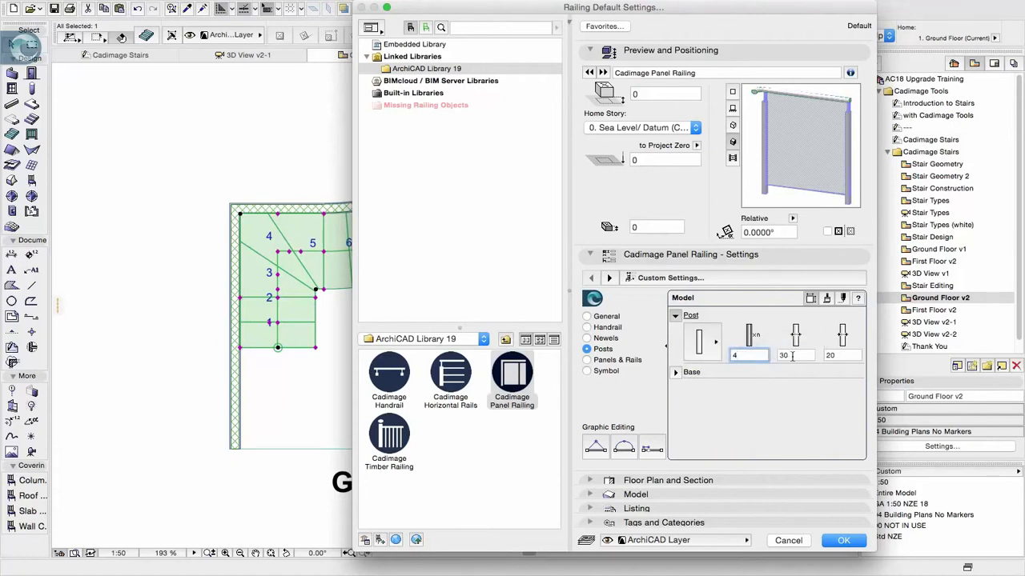
left_click(677, 373)
left_click(699, 362)
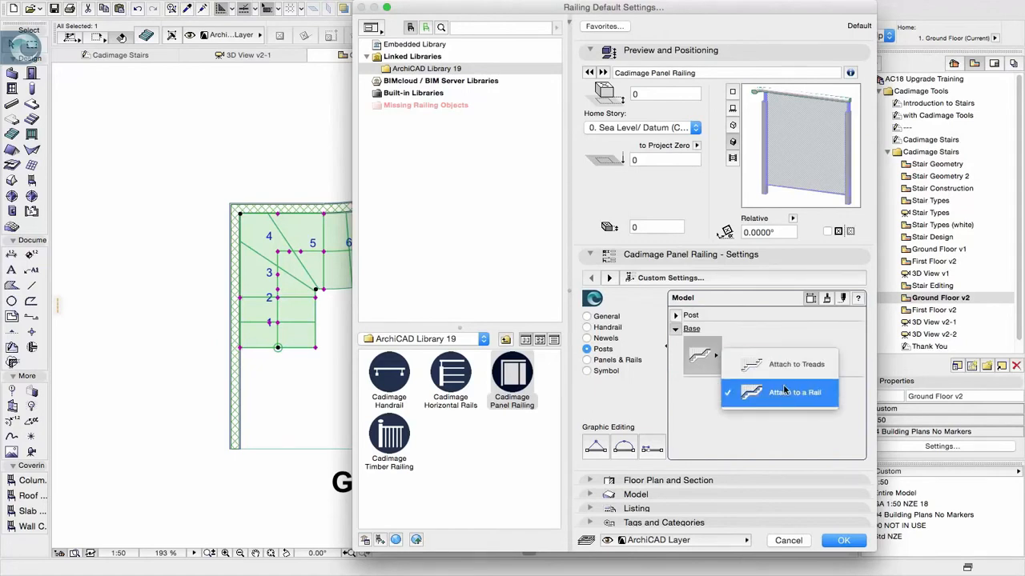
left_click(702, 425)
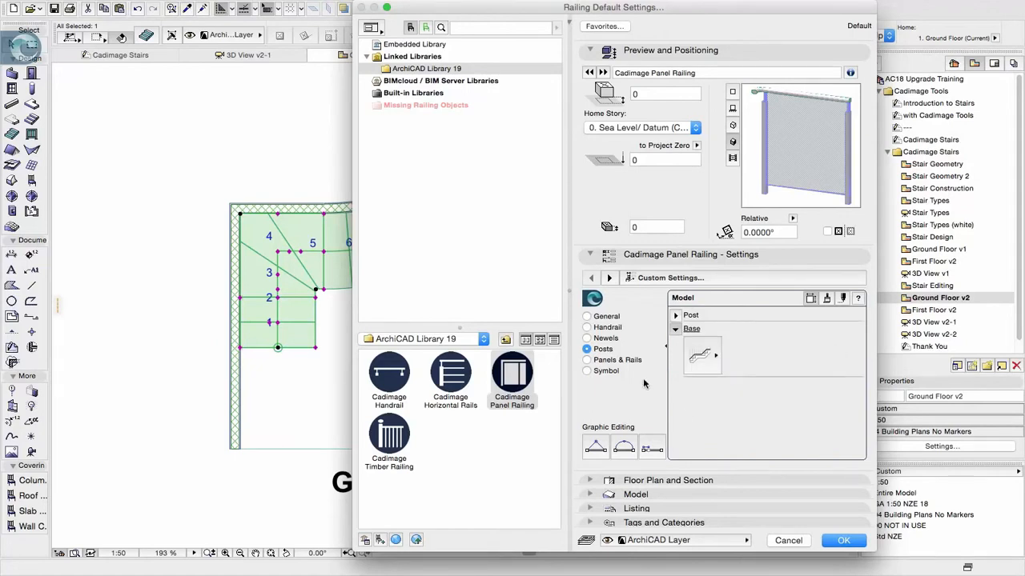
Review the panel, rail and plan symbol settings, keeping the symbol on Use Model View Settings
left_click(626, 361)
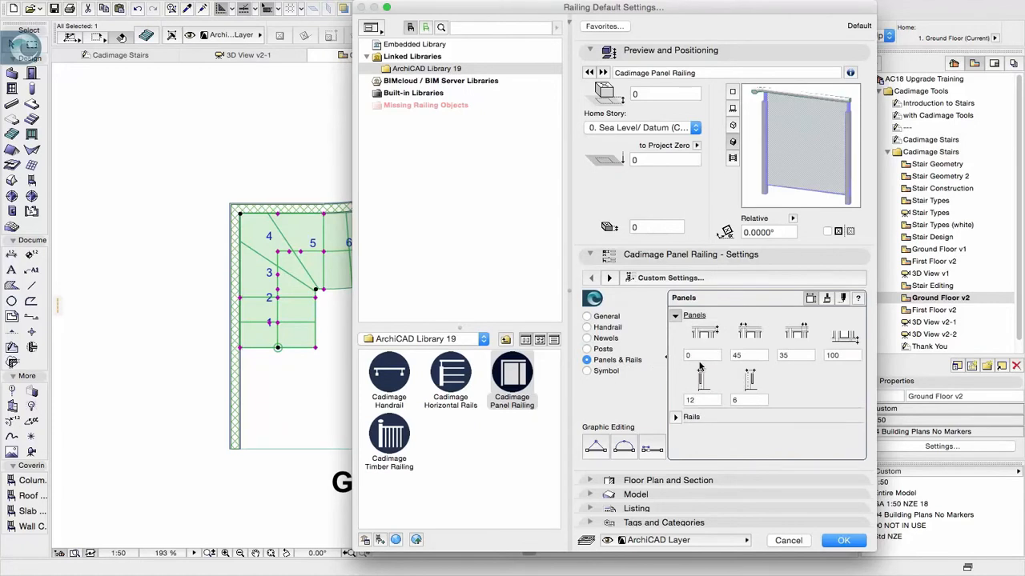
left_click(675, 418)
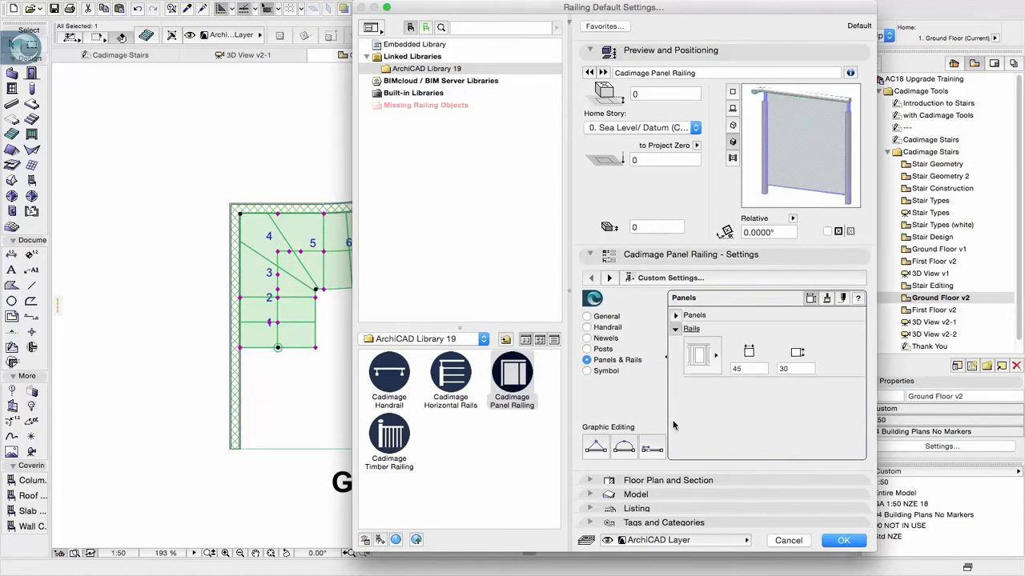
left_click(602, 373)
left_click(701, 343)
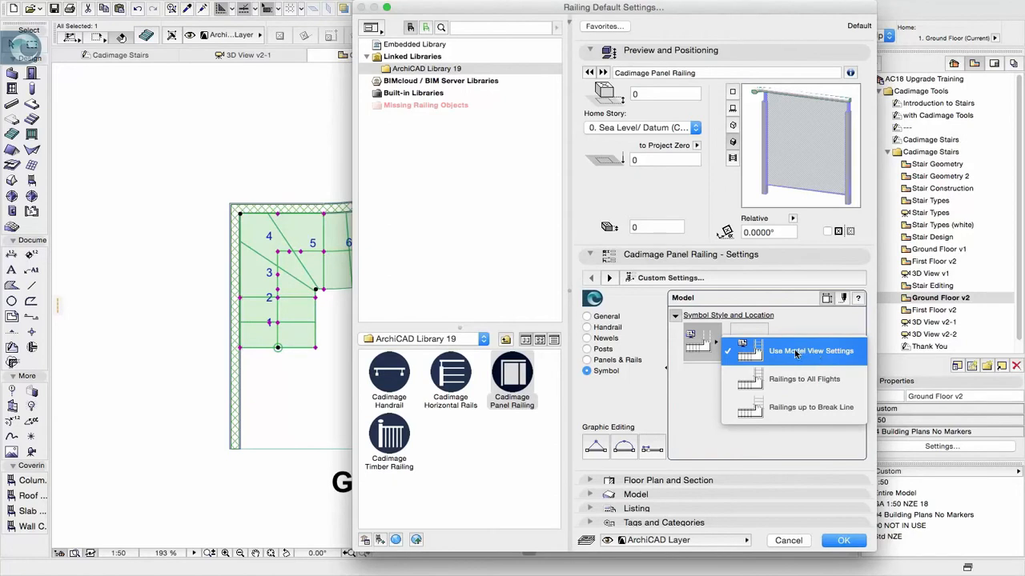
left_click(695, 398)
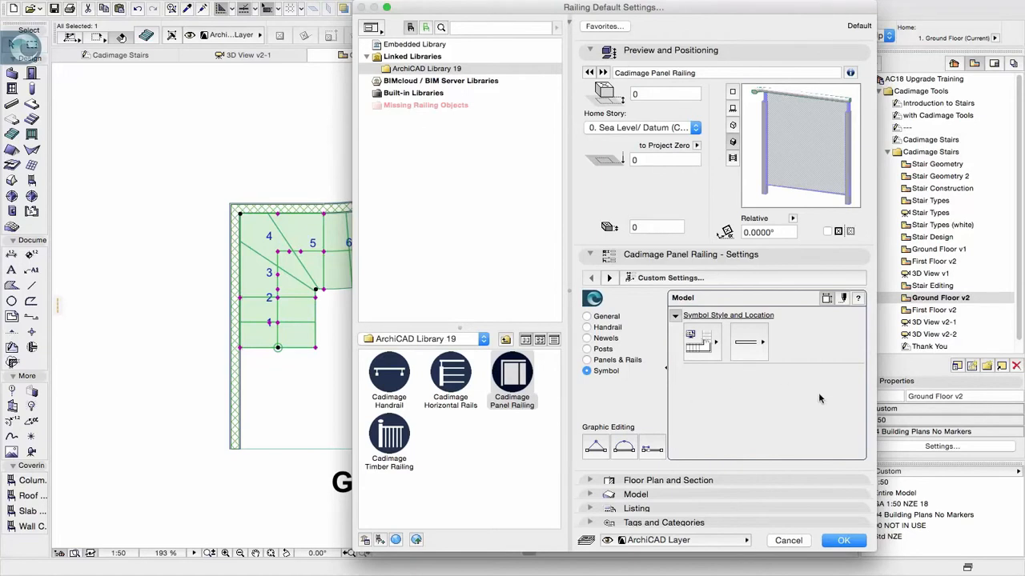
Accept the settings, place the panel railing along the stair's inner open side and show it in 3D View v2-1
left_click(845, 541)
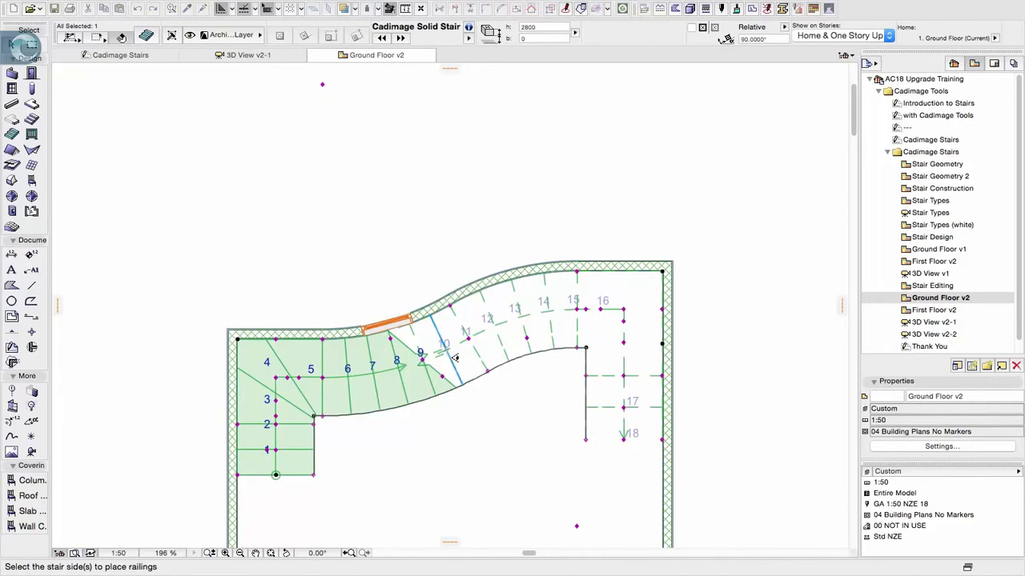
scroll(489, 356, "up", 2)
middle_click_drag(487, 356, 492, 287)
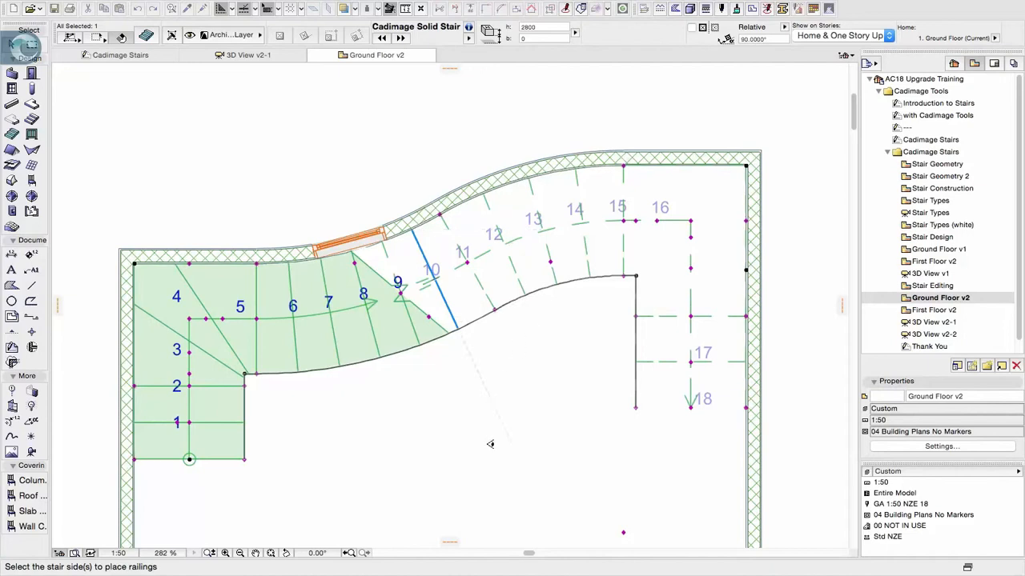
left_click(488, 430)
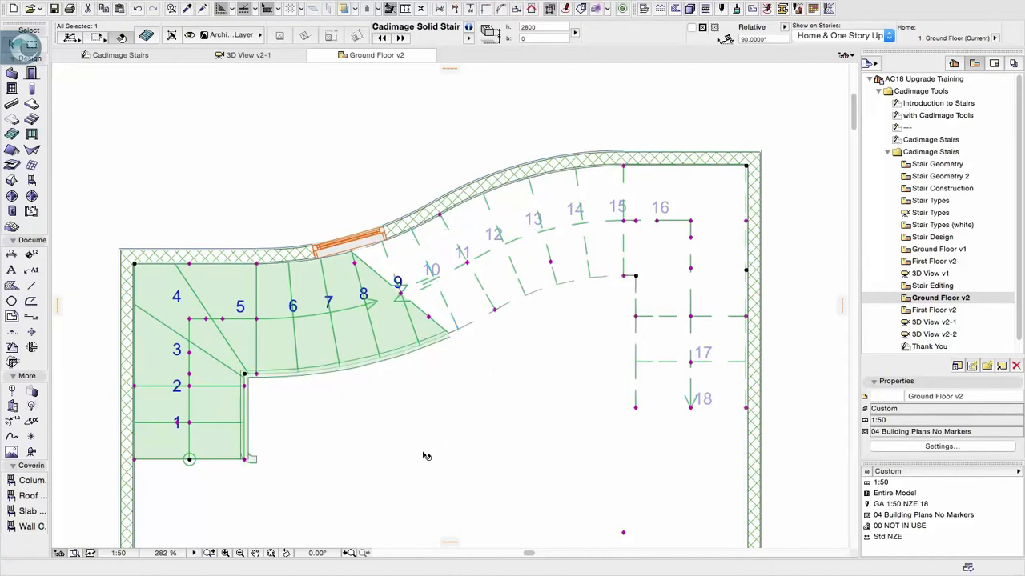
left_click(453, 342)
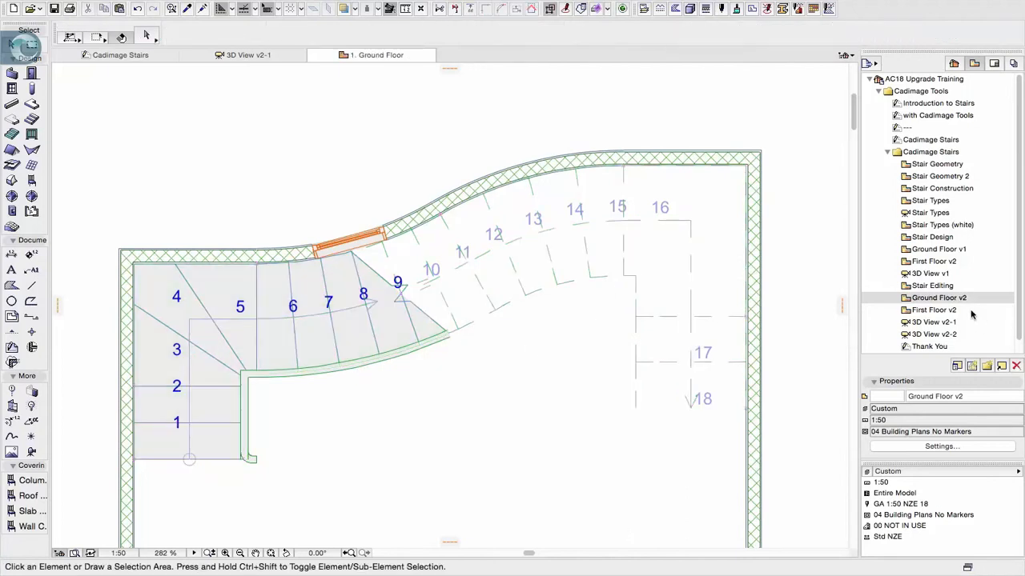
double_click(946, 323)
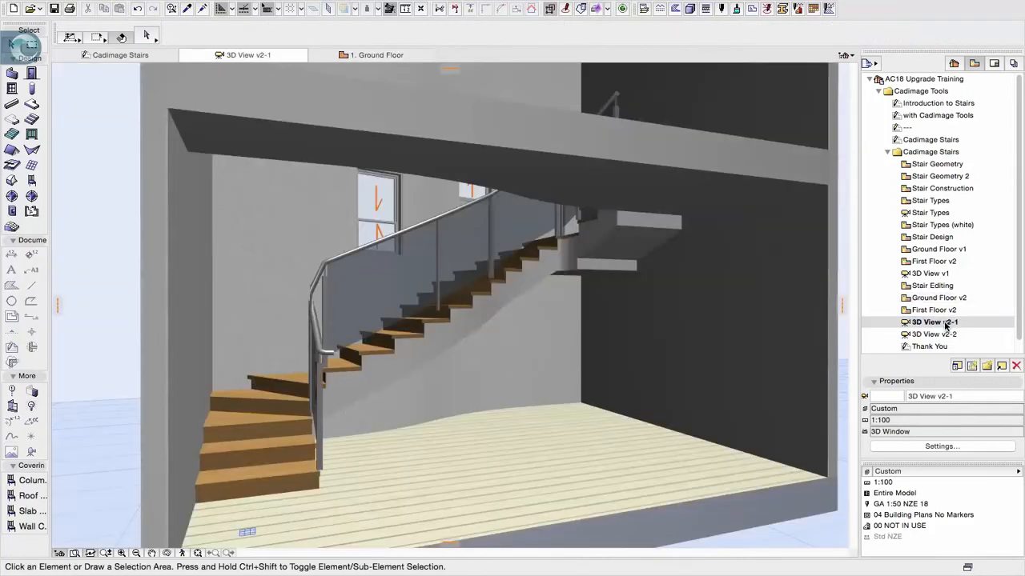